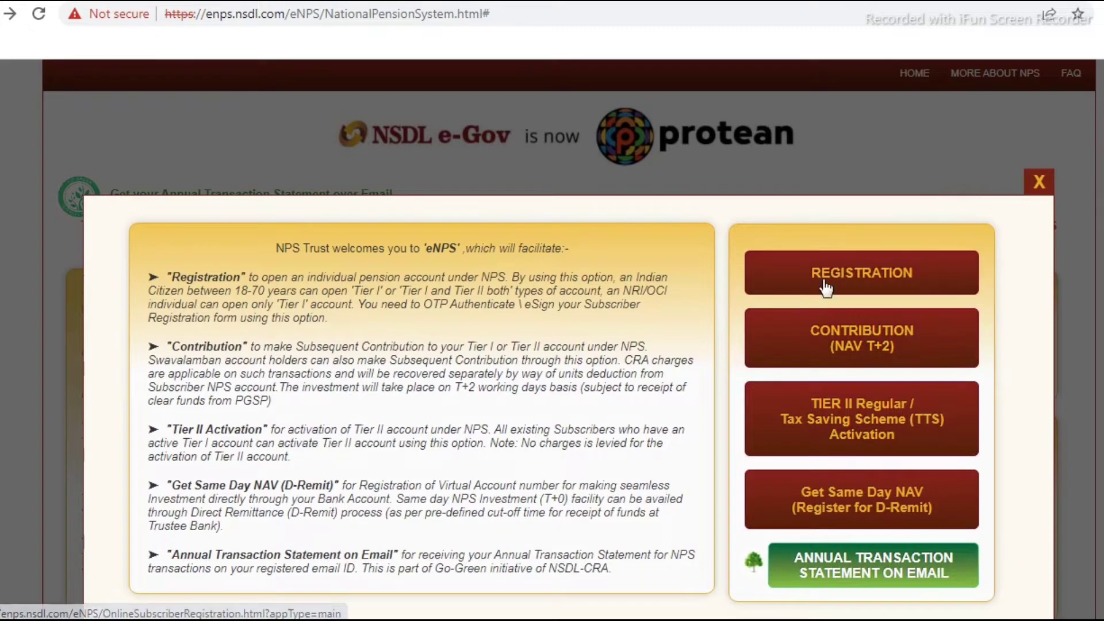
# Step: Open the new subscriber registration form and set the applicant type to Corporate Subscriber
pyautogui.click(788, 279)
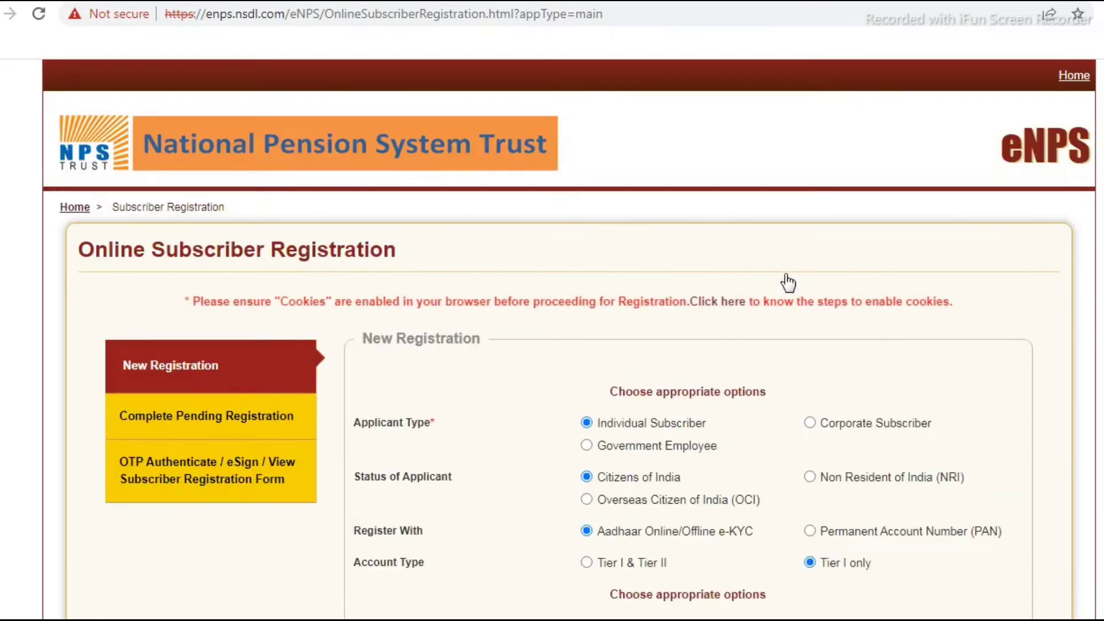
pyautogui.scroll(-5, 895, 363)
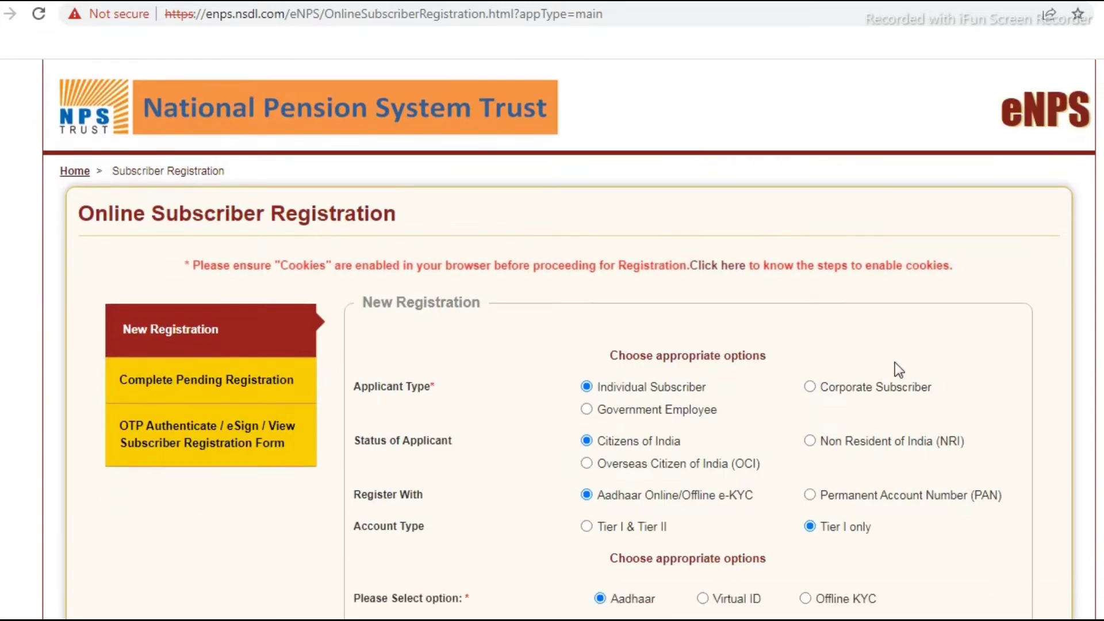
pyautogui.scroll(3, 896, 364)
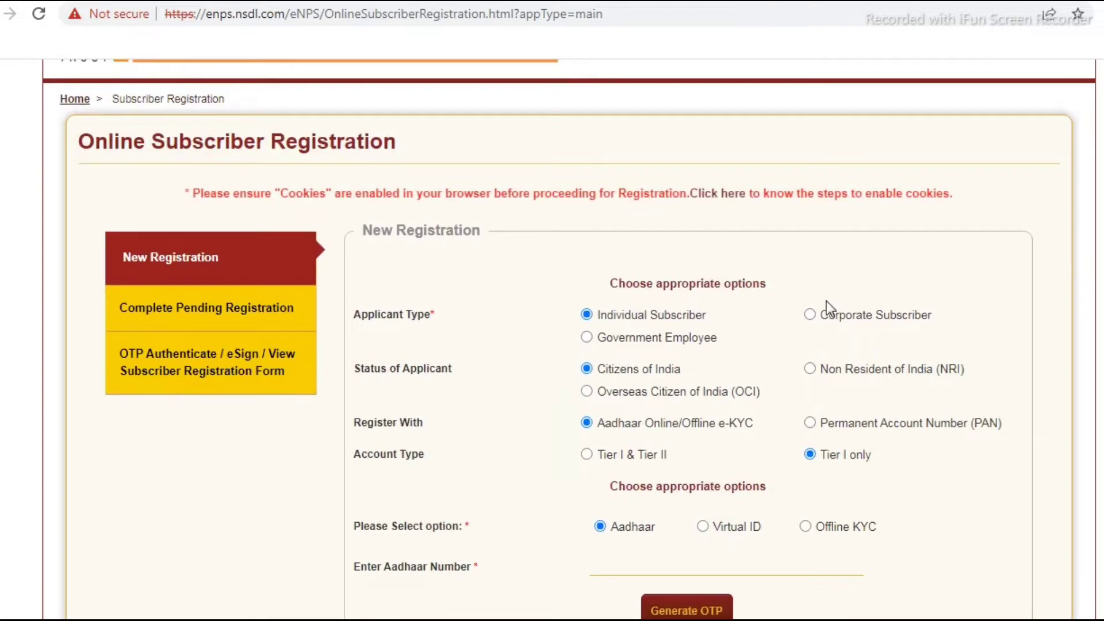
pyautogui.click(811, 315)
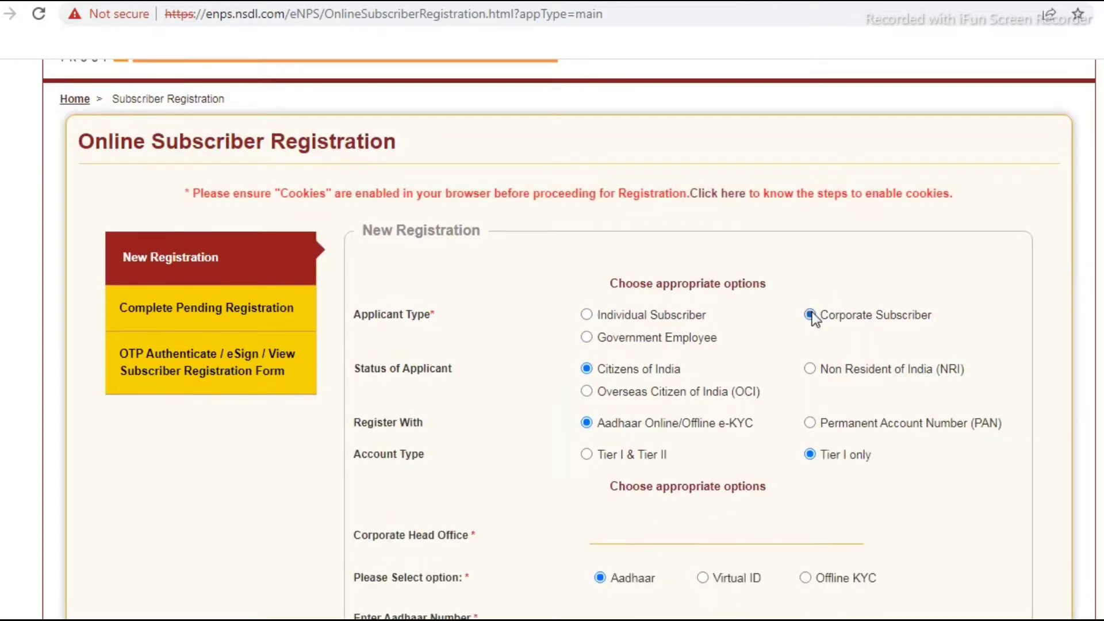
pyautogui.click(697, 315)
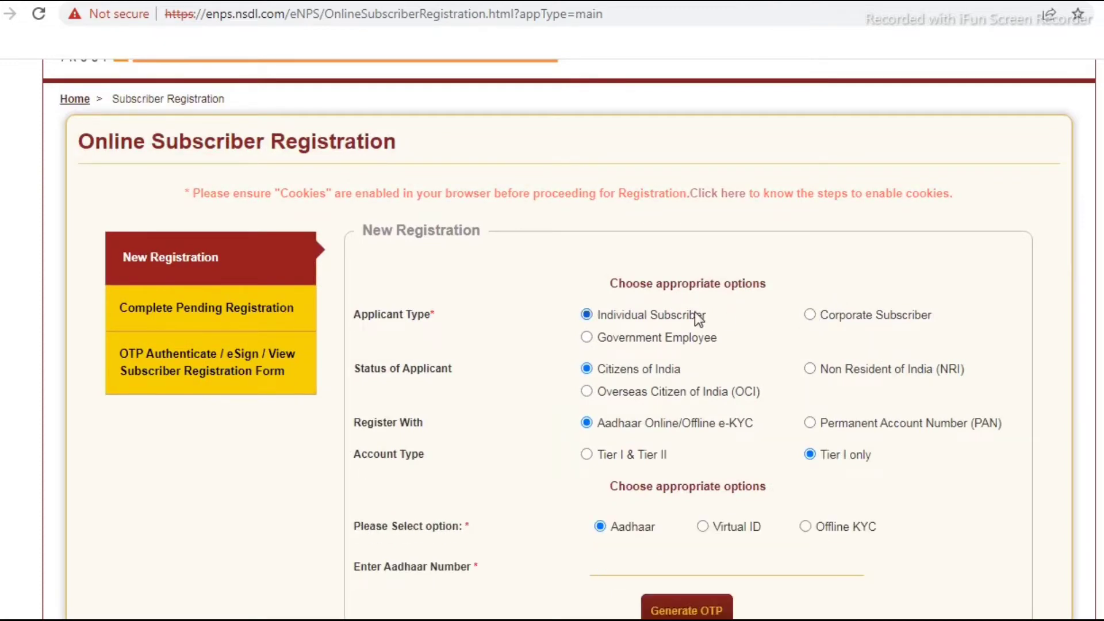
pyautogui.click(813, 316)
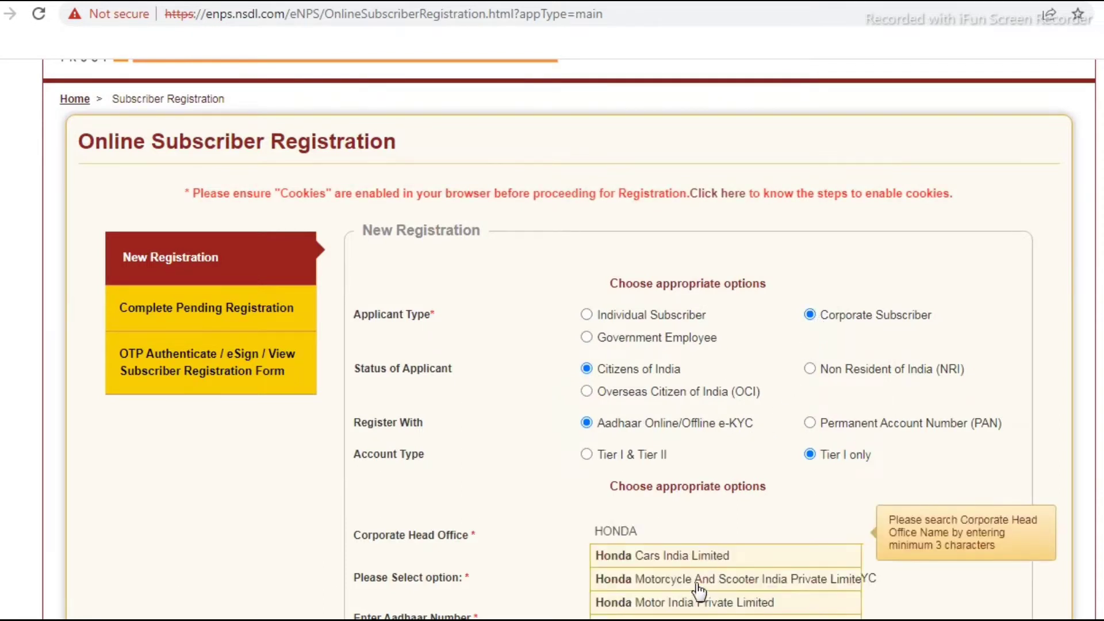
# Step: Choose Honda Motorcycle and Scooter India Private Limited as corporate head office and branch office, and submit the Aadhaar number with its OTP
pyautogui.click(696, 580)
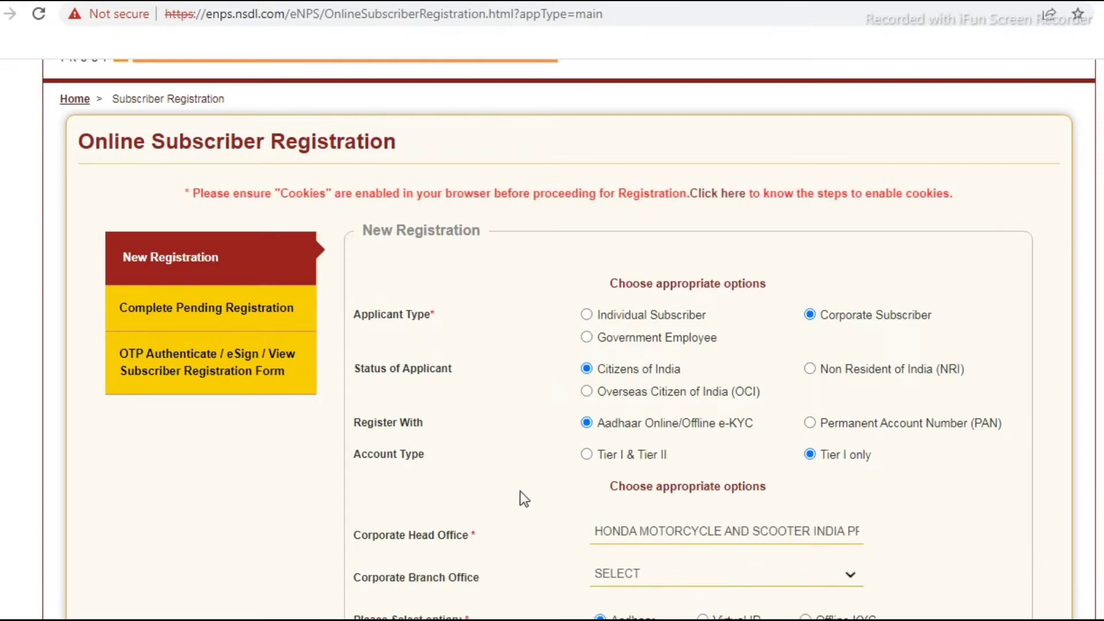
pyautogui.scroll(-5, 520, 498)
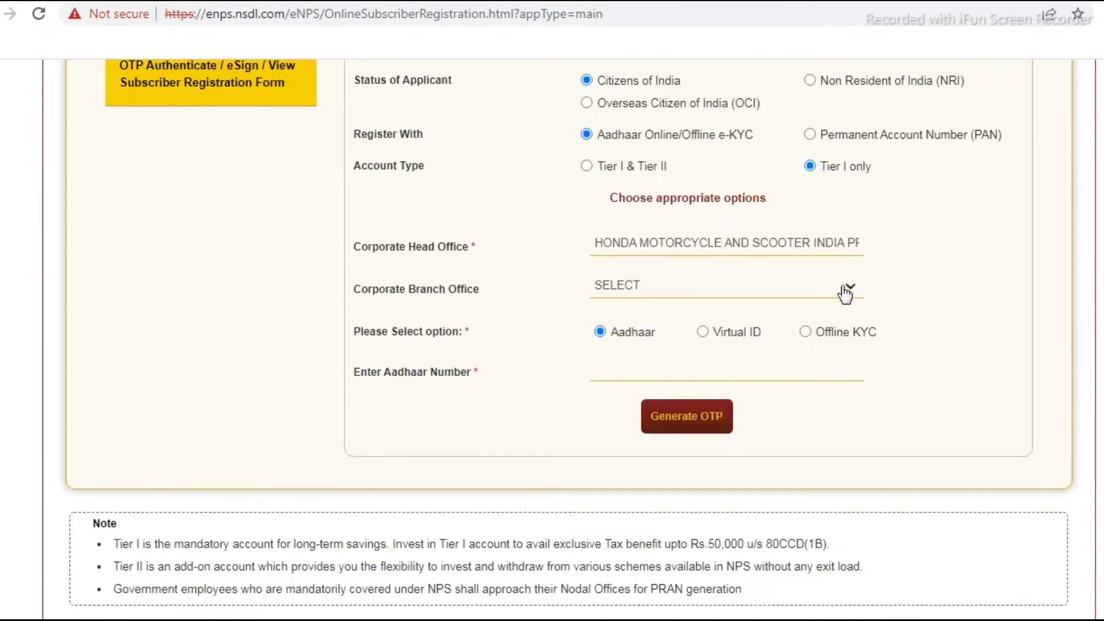
pyautogui.click(845, 288)
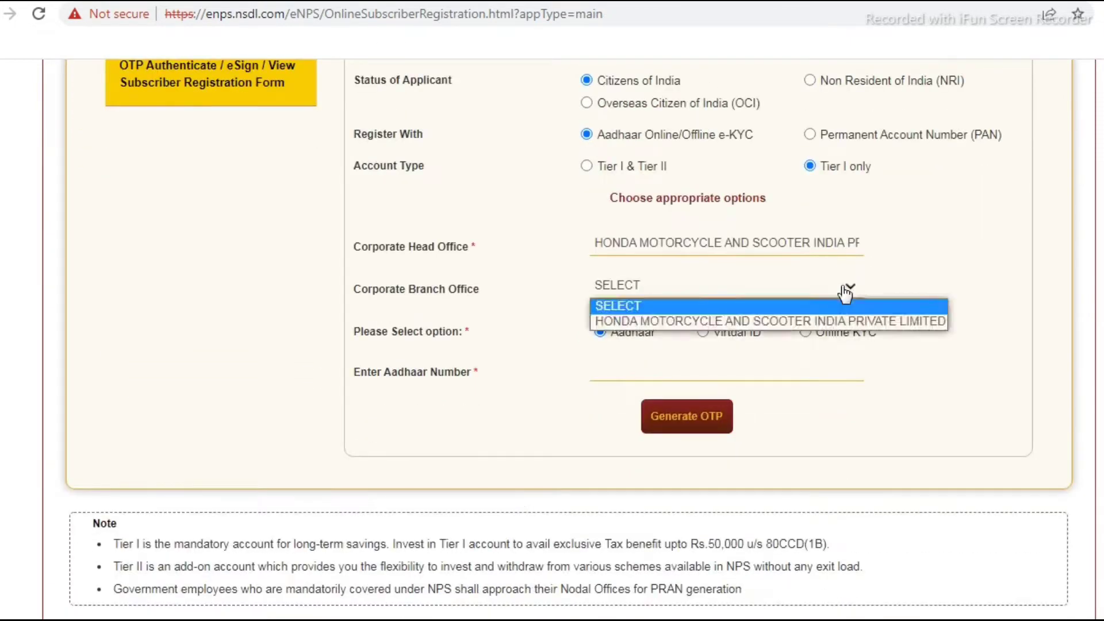
pyautogui.click(790, 321)
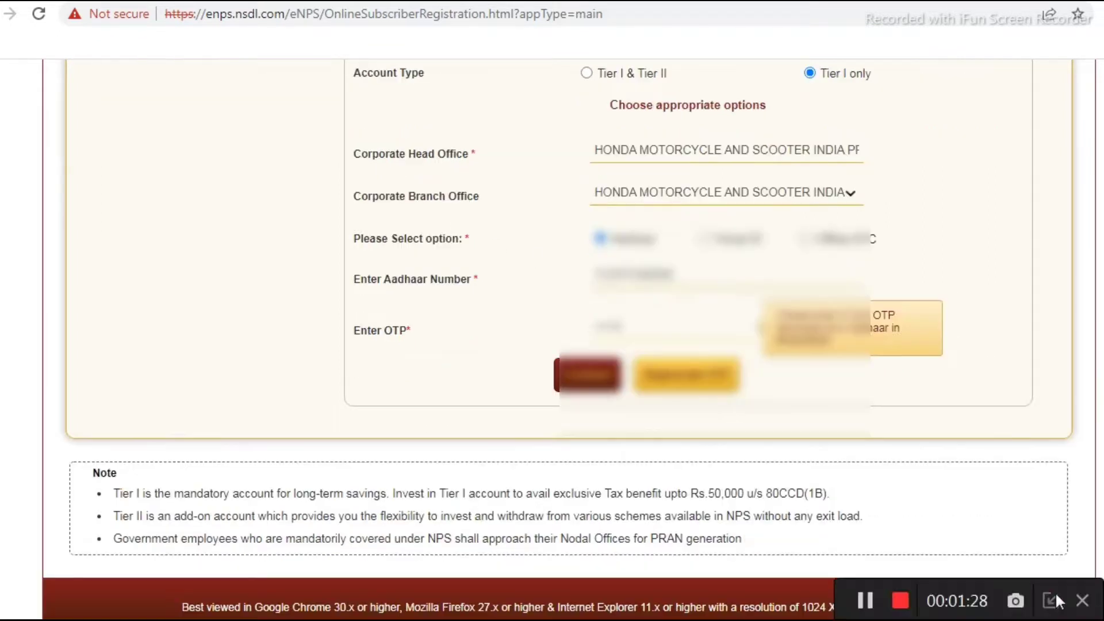
pyautogui.click(588, 375)
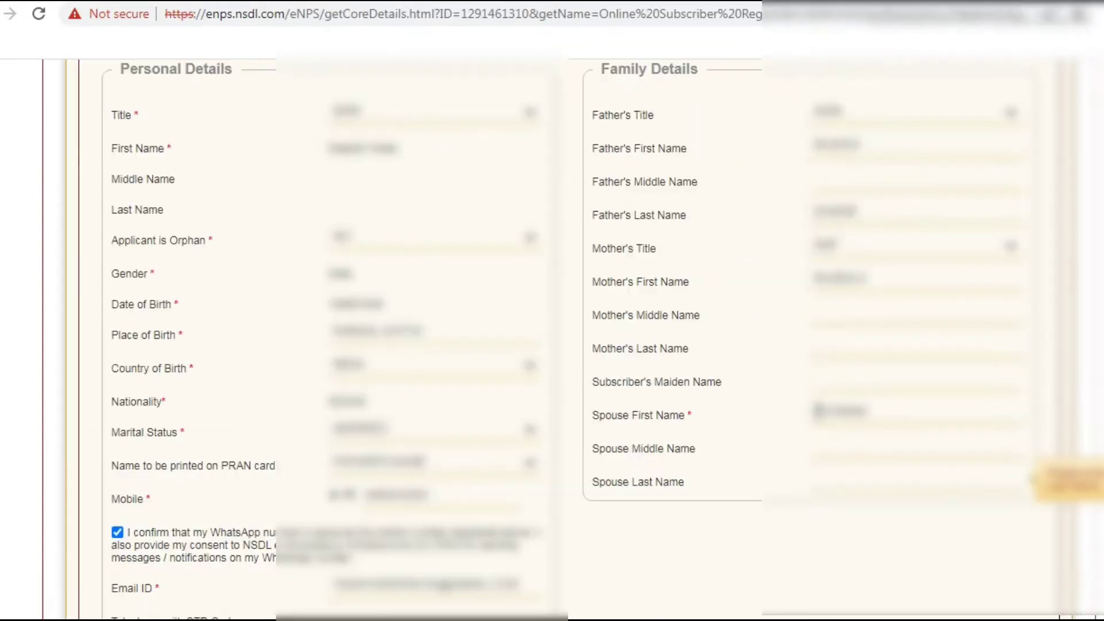
# Step: Complete the spouse's name and the identity details, check the personal details, and generate the acknowledgement number
pyautogui.write('ari')
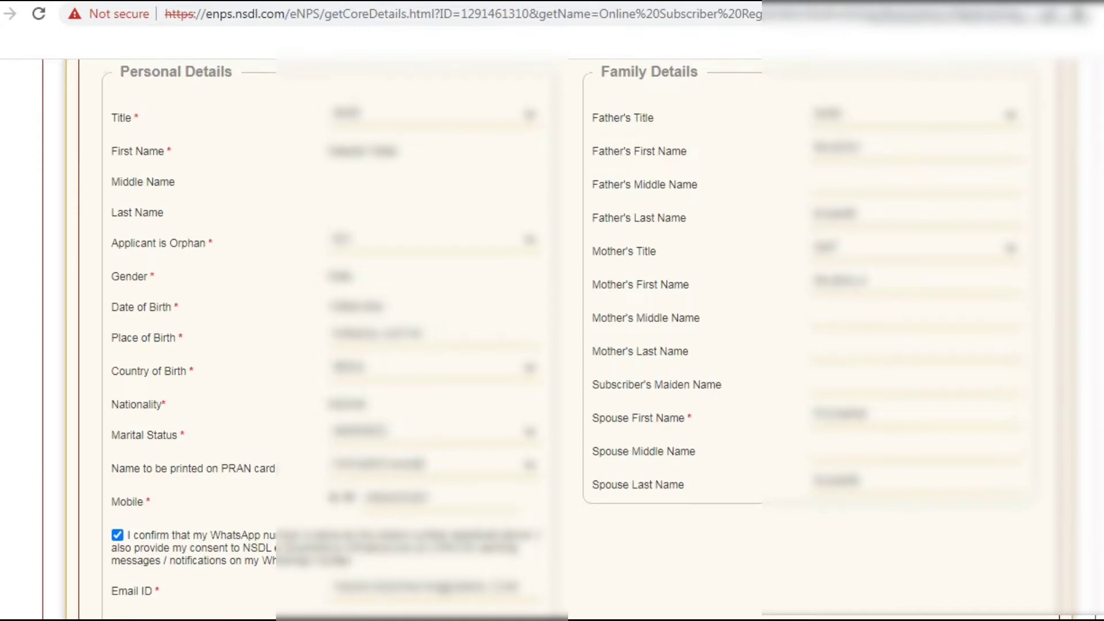
pyautogui.scroll(4, 553, 339)
pyautogui.scroll(-8, 553, 339)
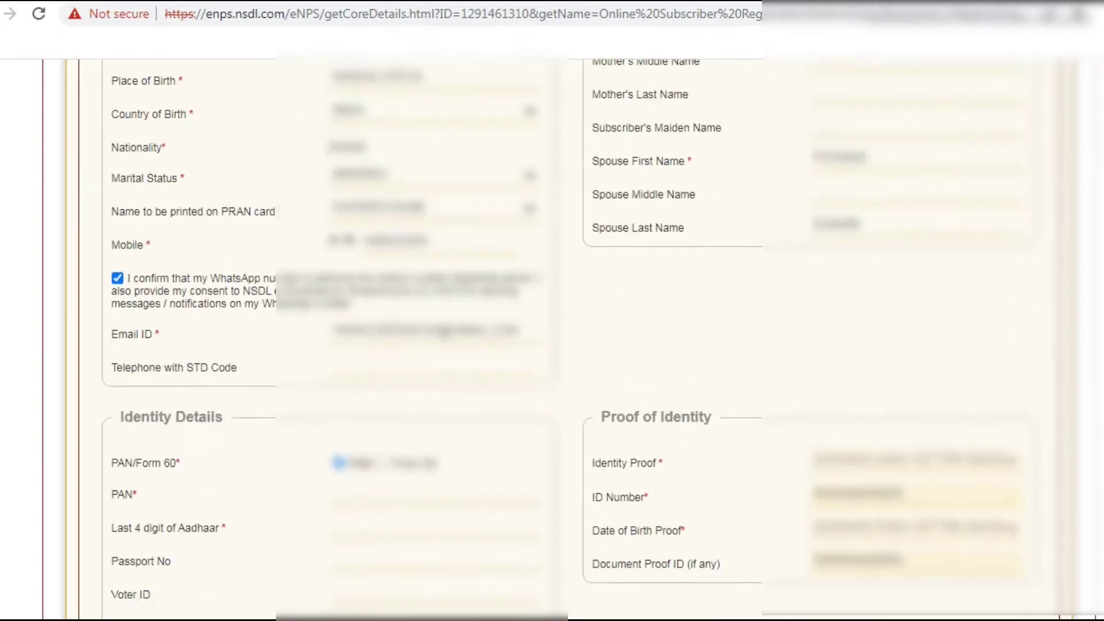
pyautogui.scroll(-3, 508, 609)
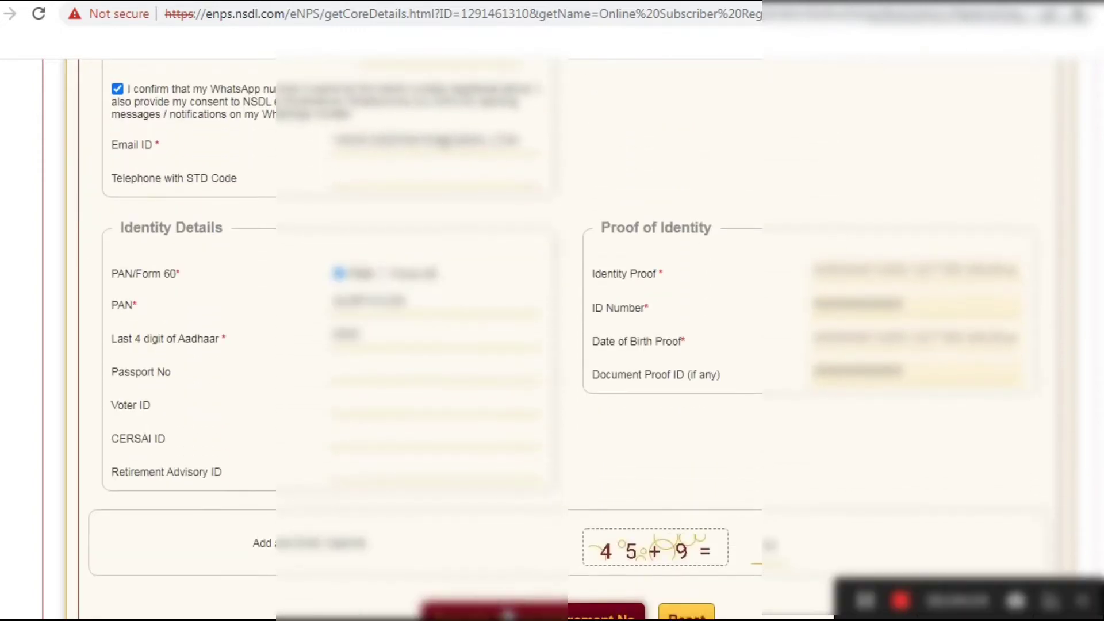
pyautogui.click(508, 614)
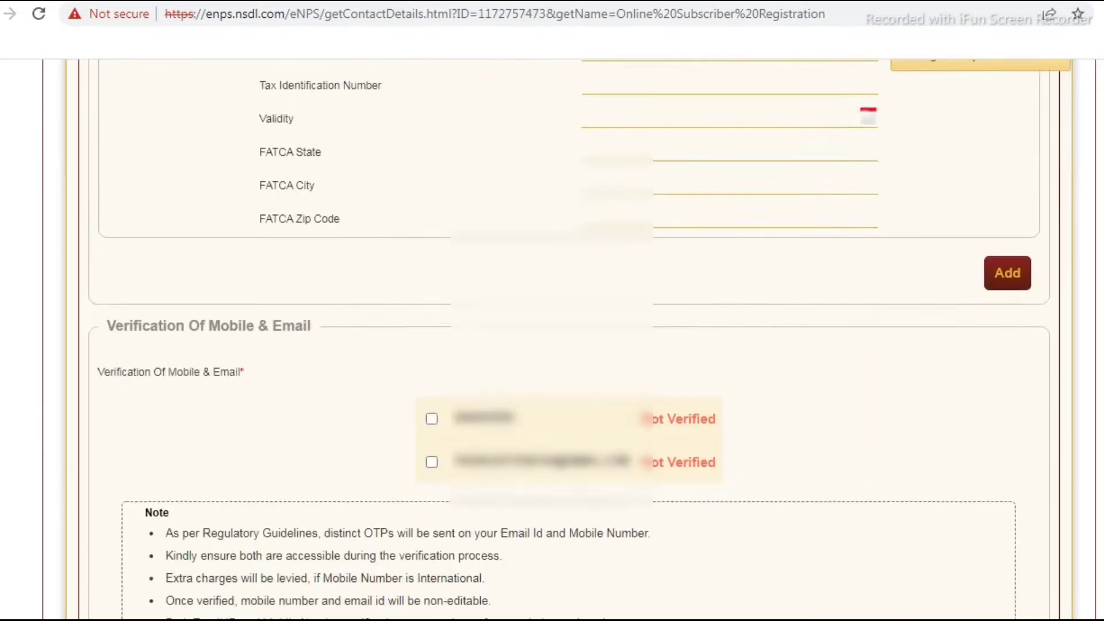
# Step: Verify both the registered mobile number and the email ID with the OTP sent to each
pyautogui.scroll(-2, 570, 340)
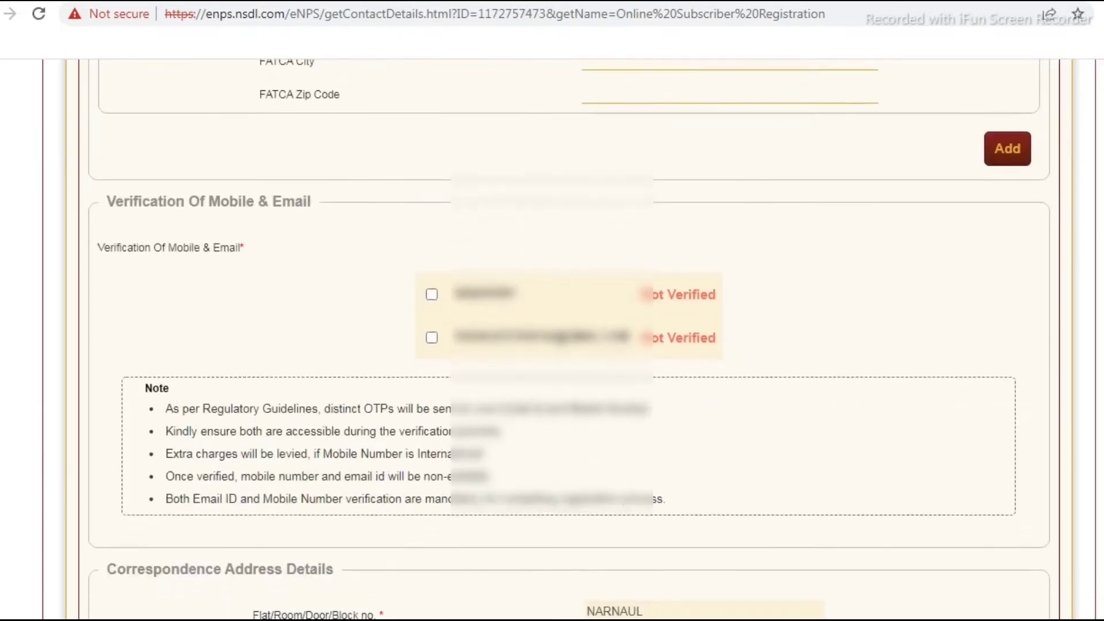
pyautogui.click(431, 295)
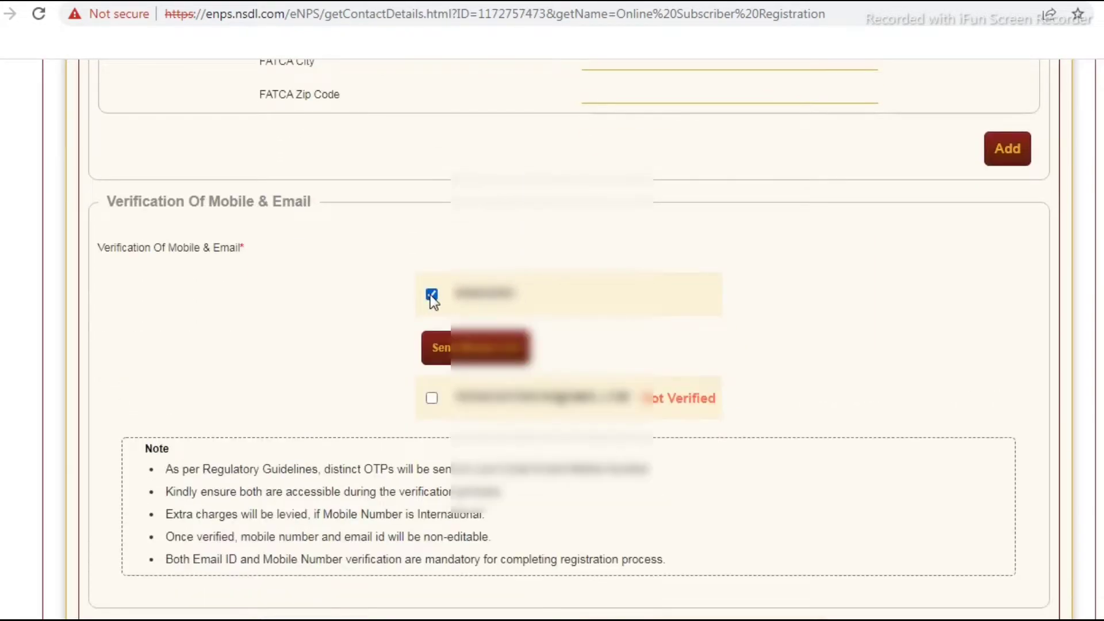
pyautogui.click(432, 398)
pyautogui.click(498, 361)
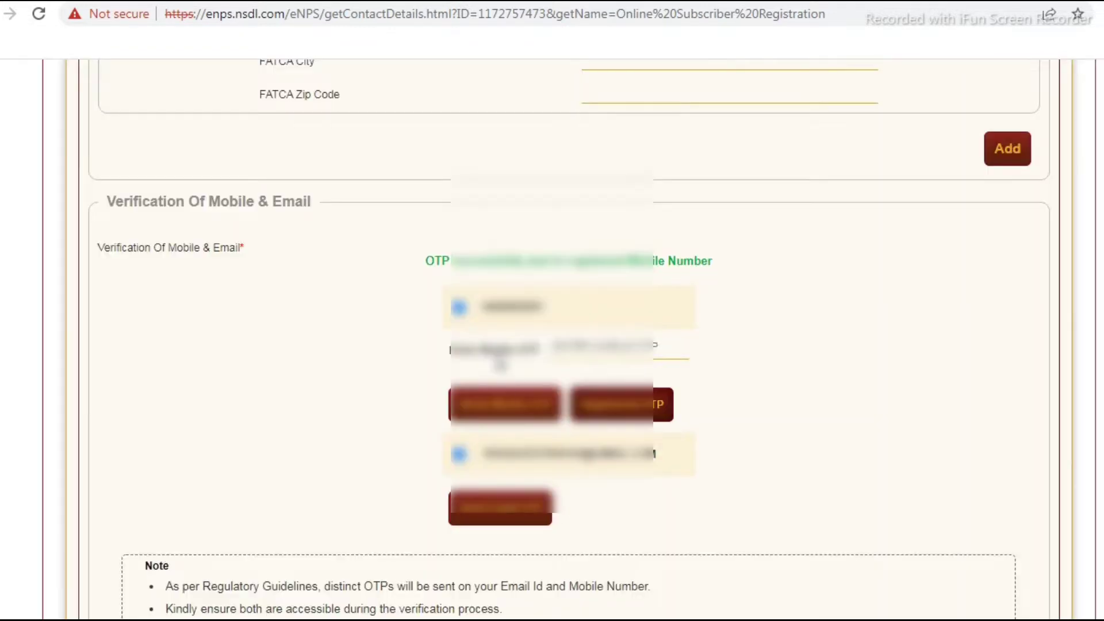
pyautogui.click(507, 516)
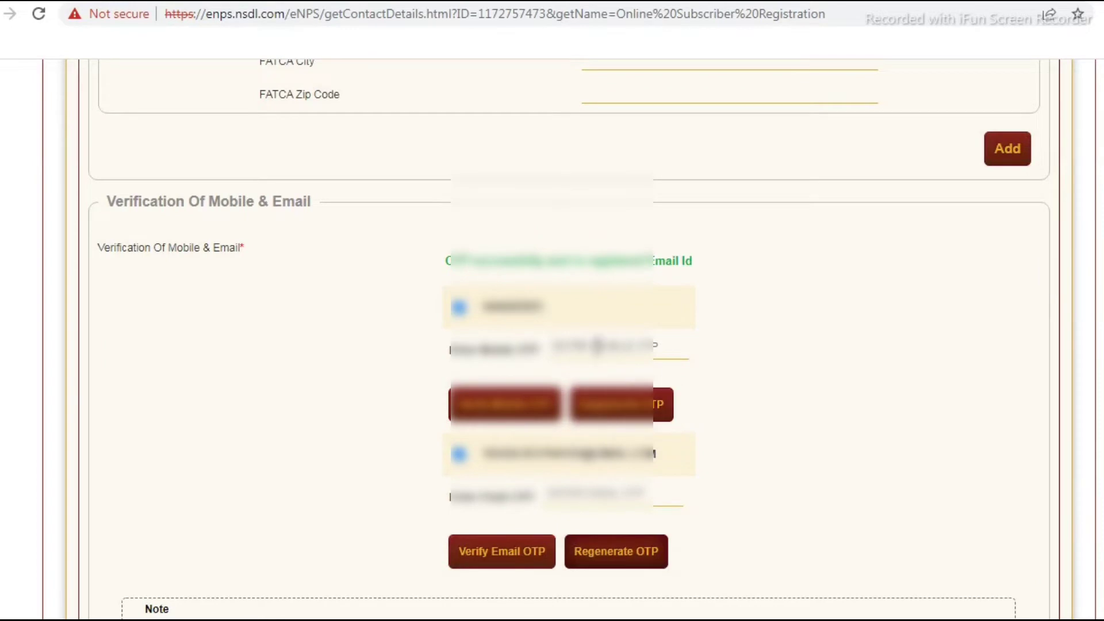
pyautogui.click(504, 405)
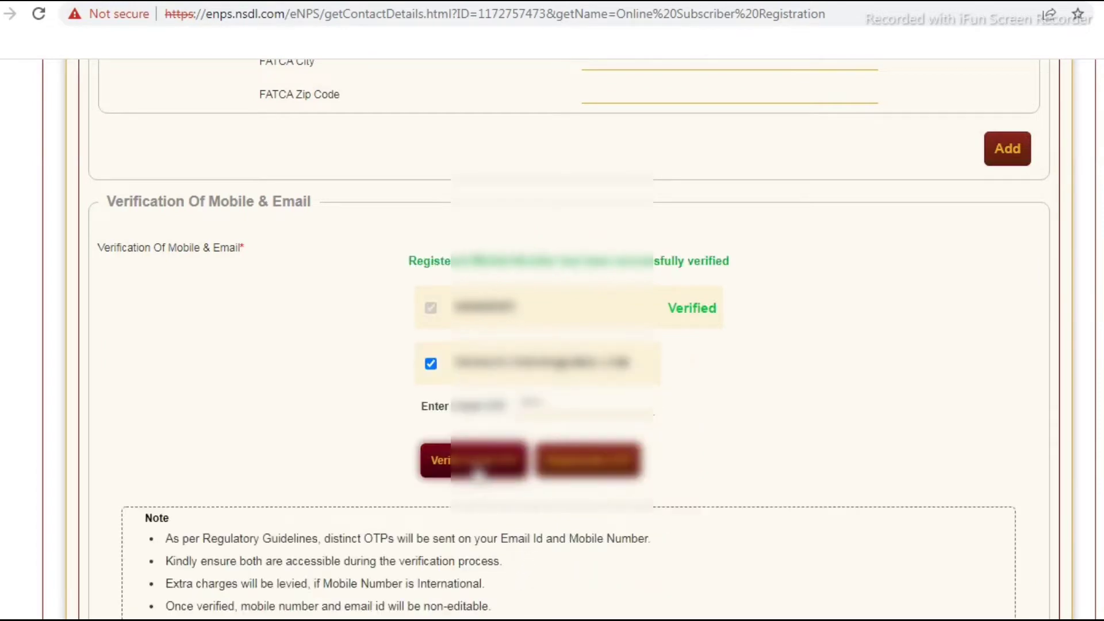
pyautogui.click(474, 468)
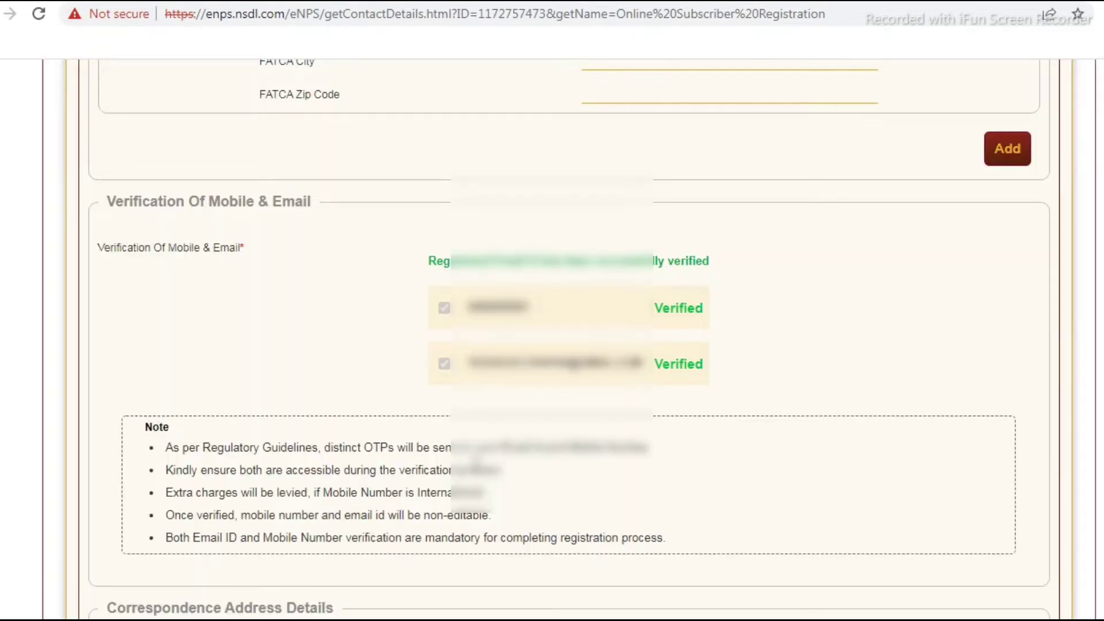
# Step: Check the correspondence and permanent address details with their Aadhaar address proofs, and save the contact details
pyautogui.scroll(-3, 732, 506)
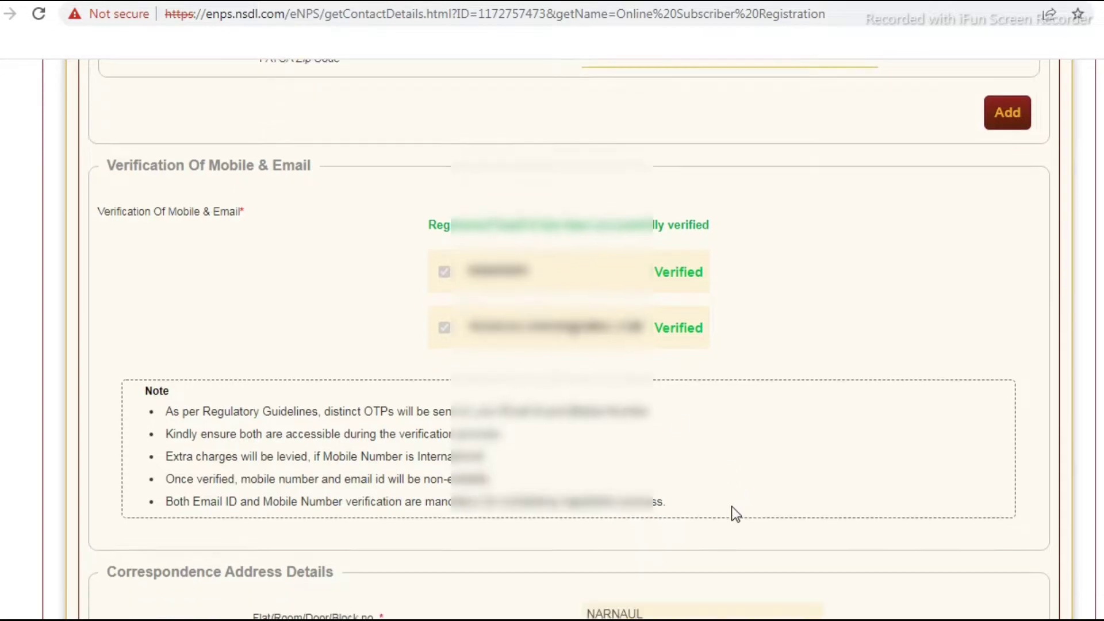
pyautogui.scroll(-4, 731, 506)
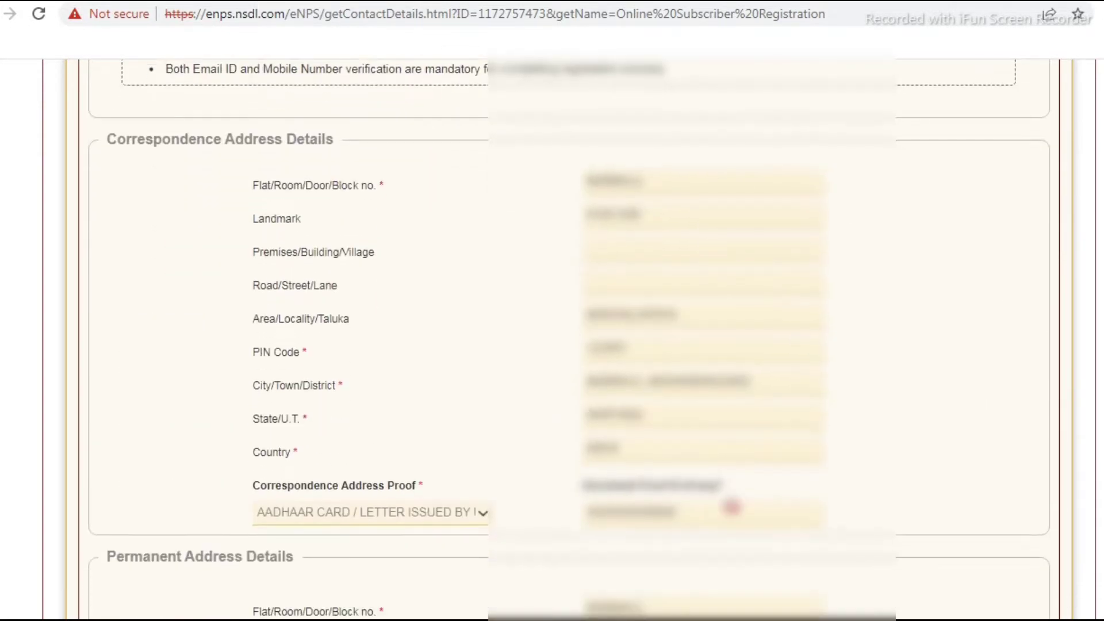
pyautogui.scroll(-1, 731, 506)
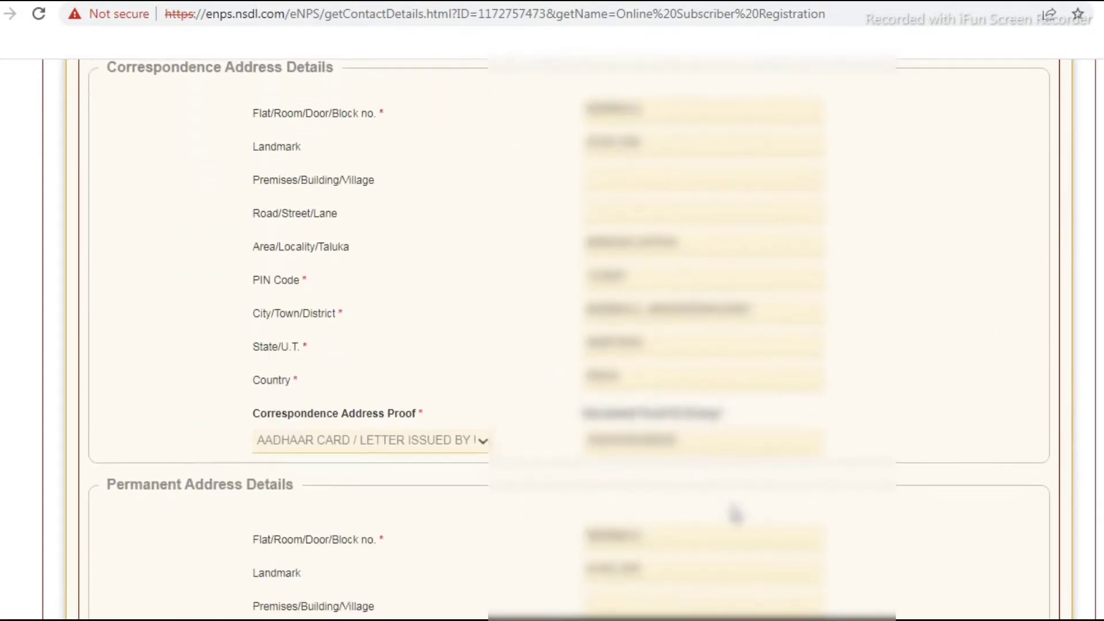
pyautogui.scroll(-3, 735, 514)
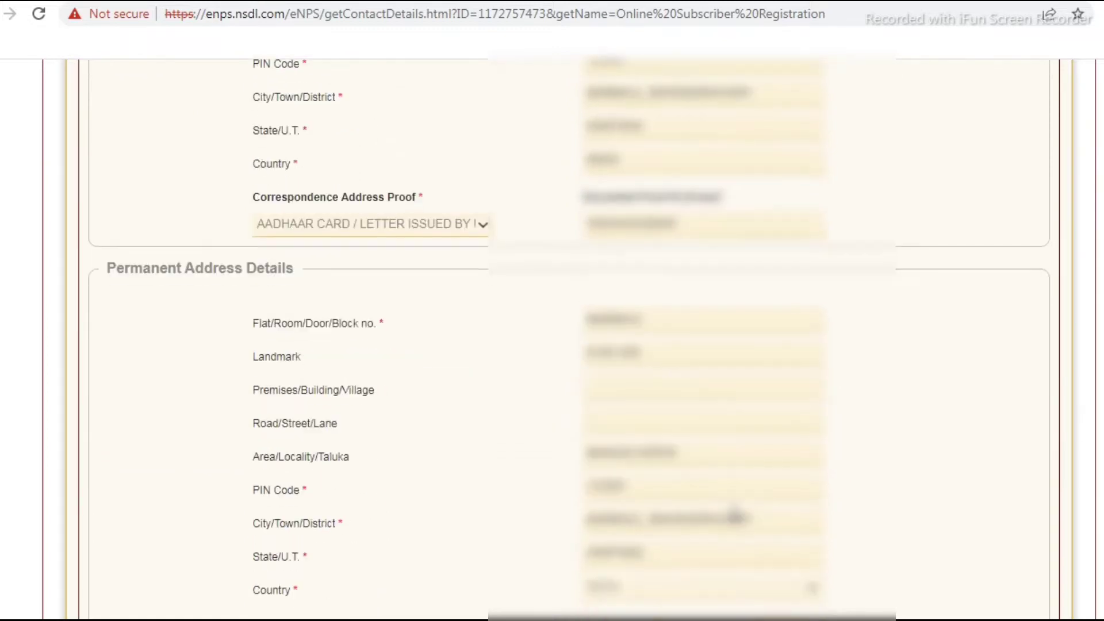
pyautogui.scroll(-1, 734, 514)
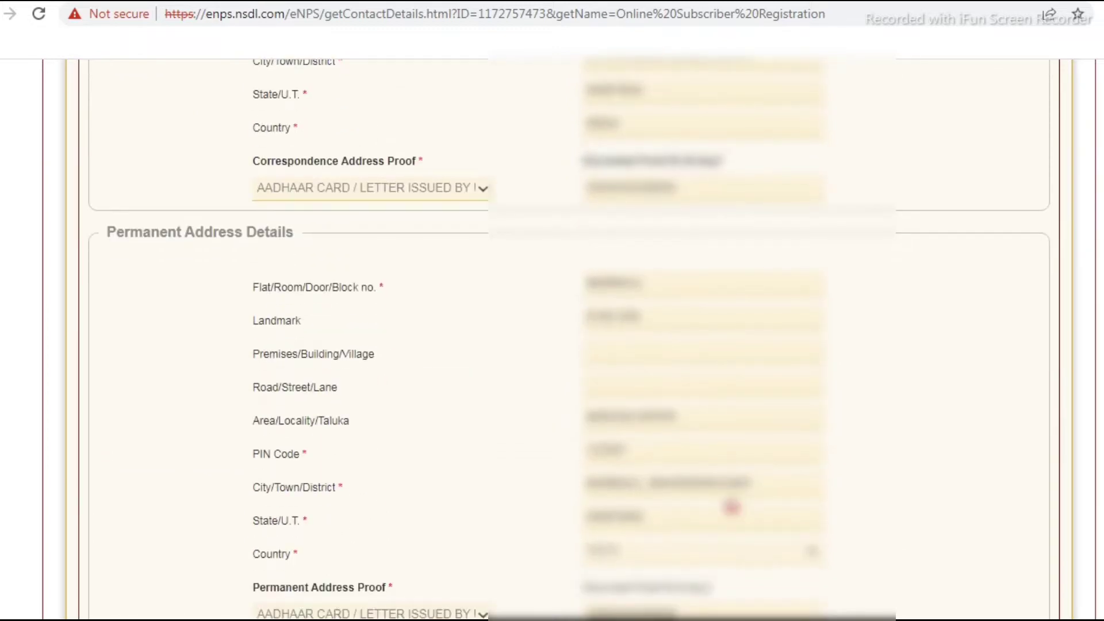
pyautogui.scroll(-1, 732, 507)
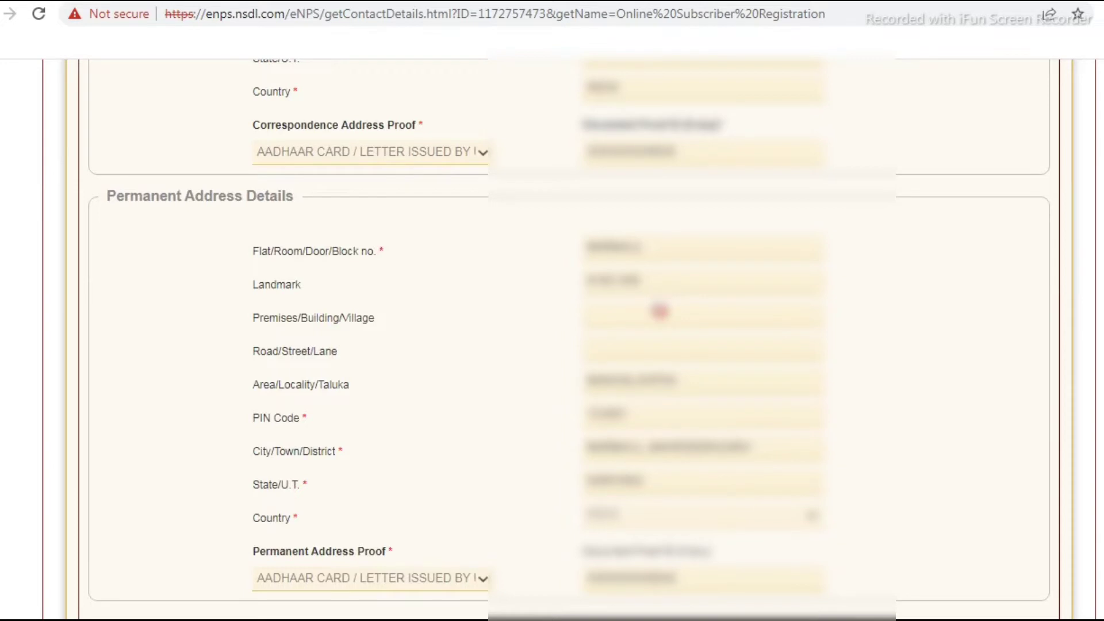
pyautogui.scroll(-4, 661, 311)
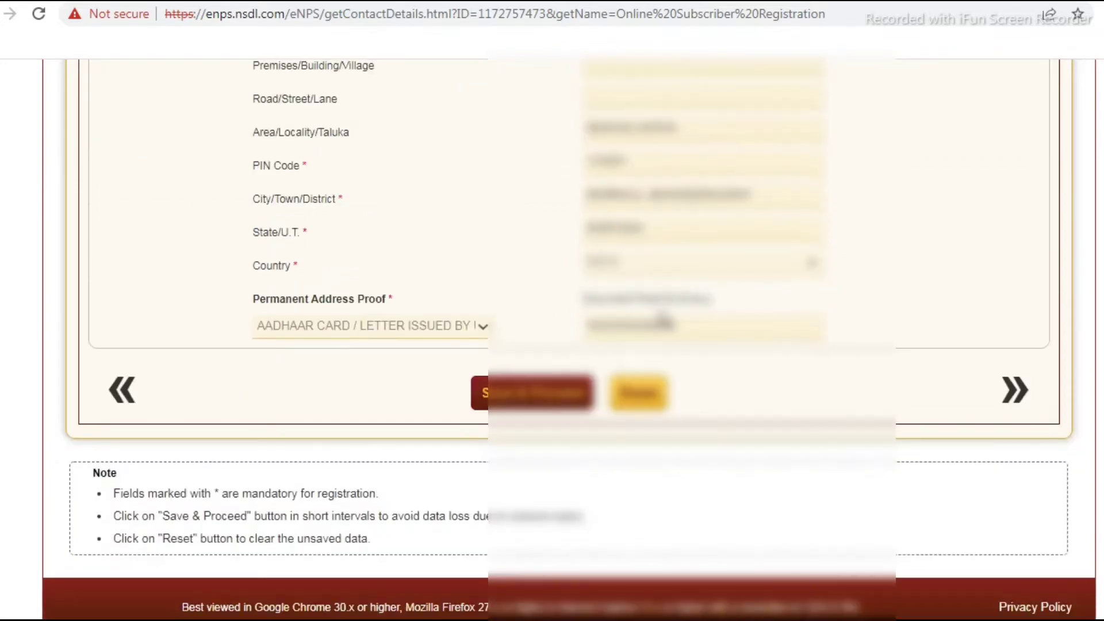
pyautogui.click(535, 396)
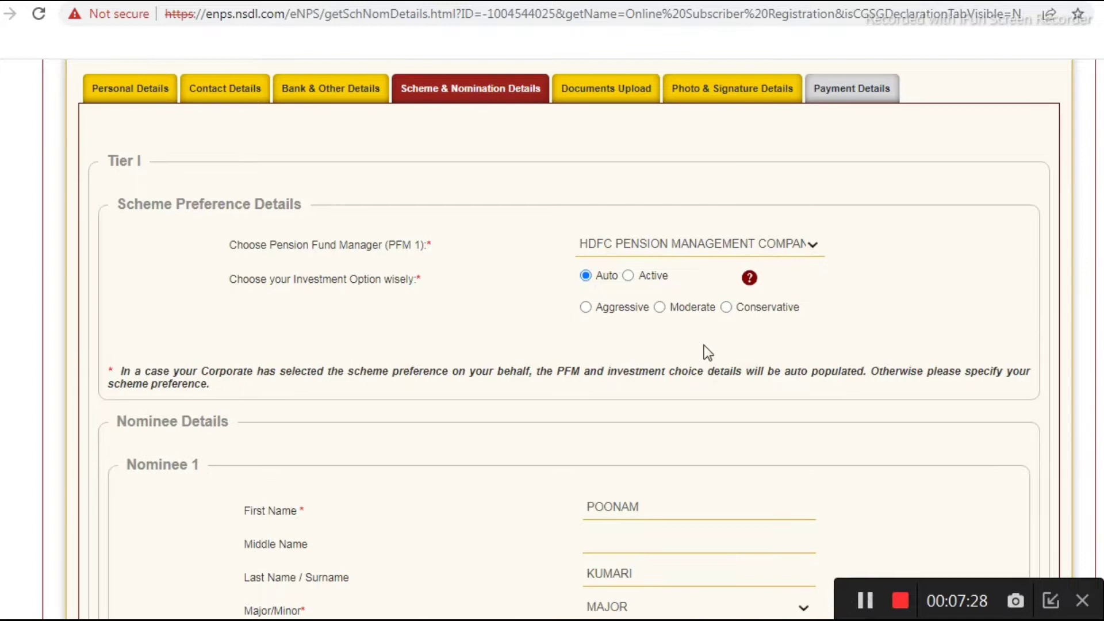
# Step: Set the Tier I Auto investment option to Moderate, previewing the Aggressive option for comparison
pyautogui.click(660, 306)
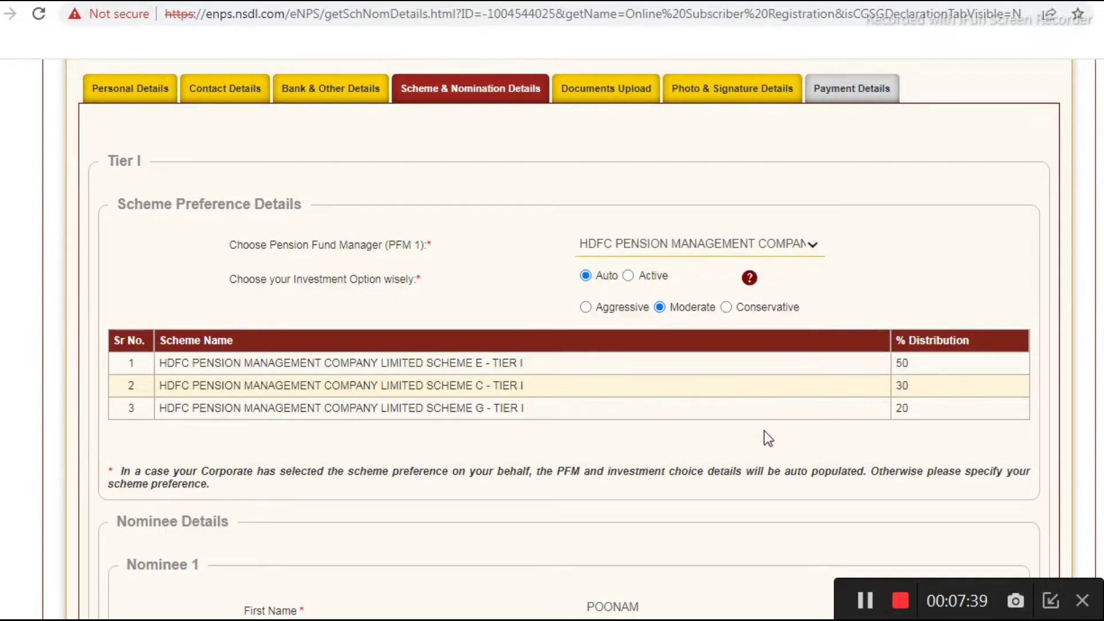
pyautogui.click(587, 306)
pyautogui.click(659, 307)
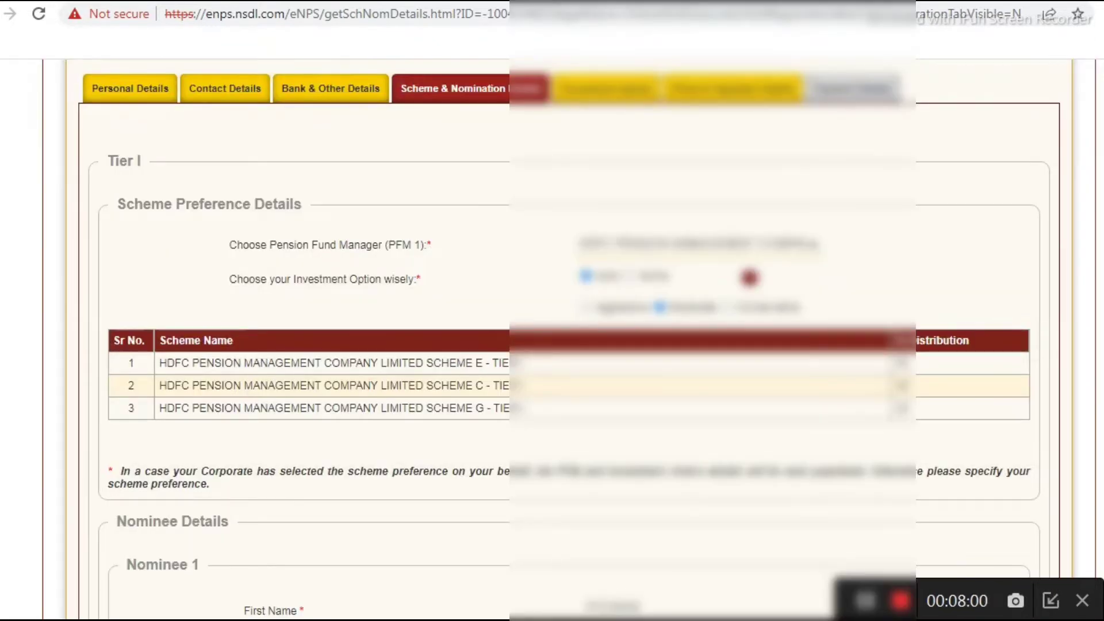
# Step: Check the nominees' details, save the scheme and nomination section, and view the document upload requirements
pyautogui.scroll(-10, 552, 322)
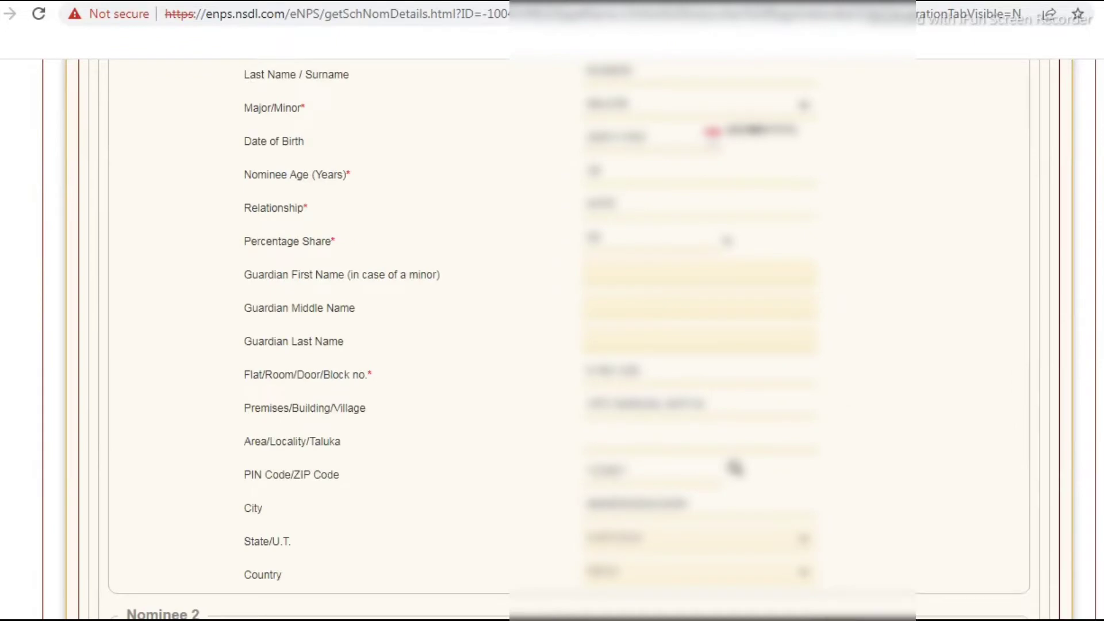
pyautogui.scroll(-15, 552, 322)
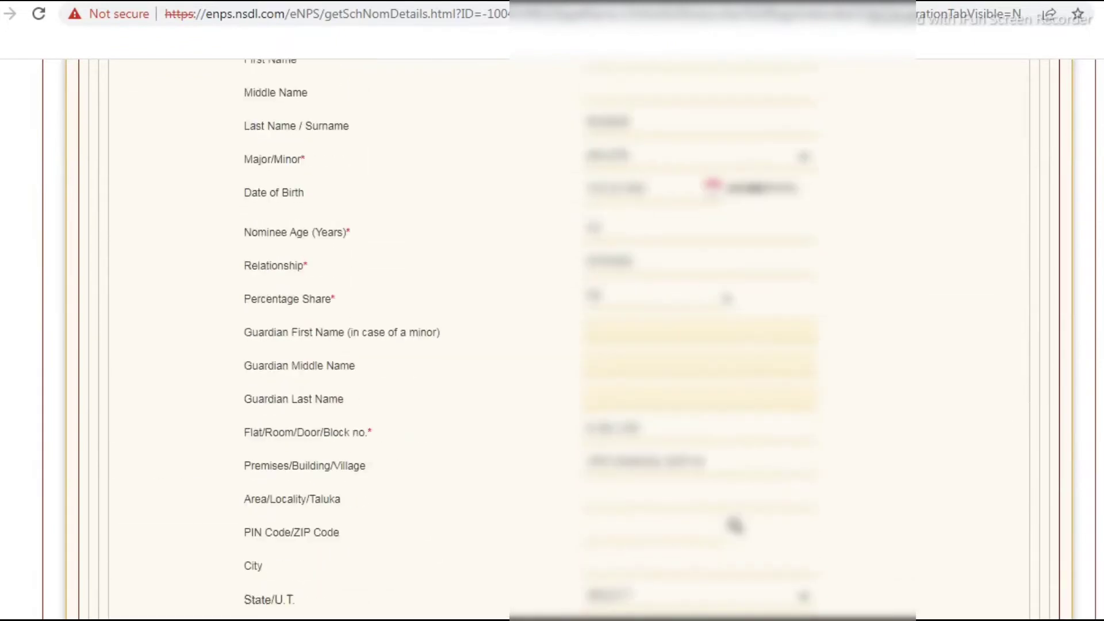
pyautogui.click(549, 543)
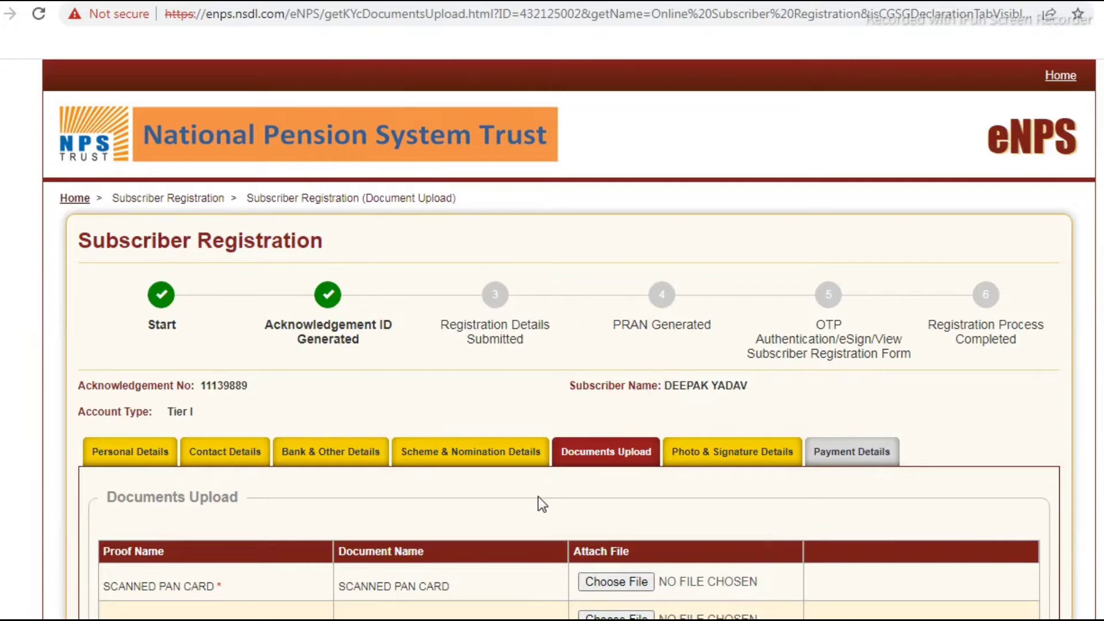
pyautogui.scroll(-5, 542, 504)
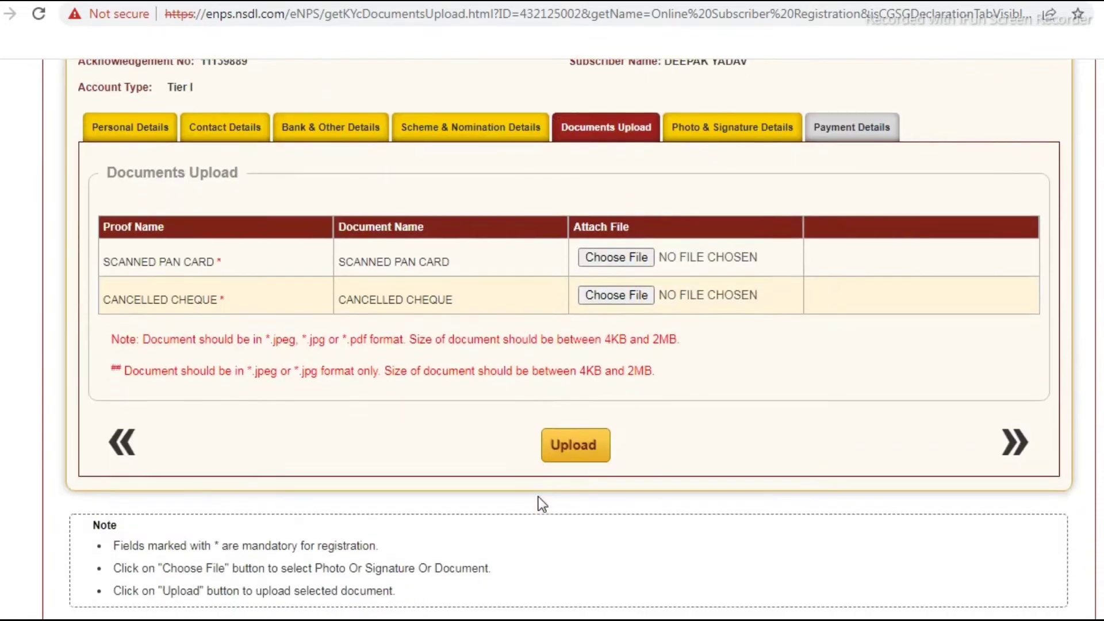
# Step: Attach PANCARD.PDF as the scanned PAN card and CANCELCHEQUE.PDF as the cancelled cheque, and upload both documents
pyautogui.scroll(-1, 543, 504)
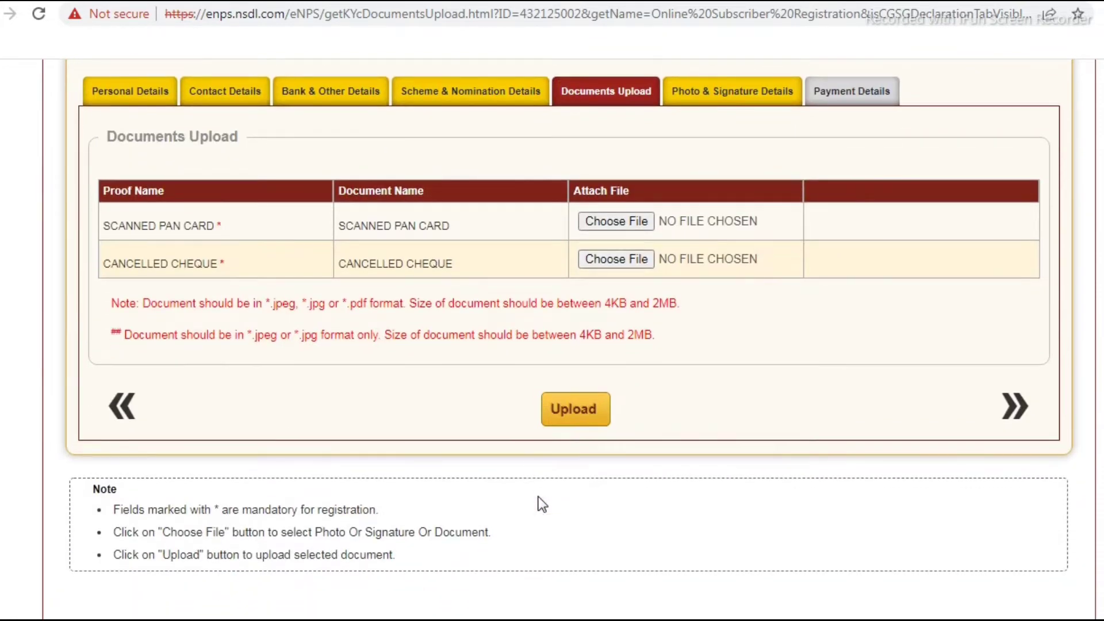
pyautogui.scroll(-1, 542, 504)
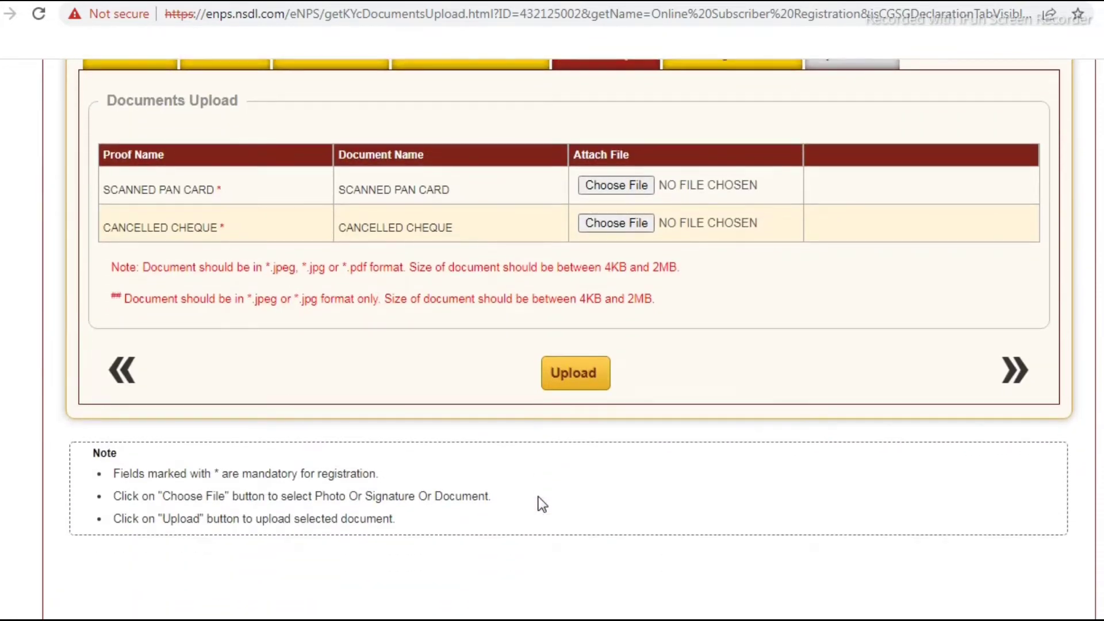
pyautogui.scroll(2, 543, 505)
pyautogui.scroll(1, 542, 504)
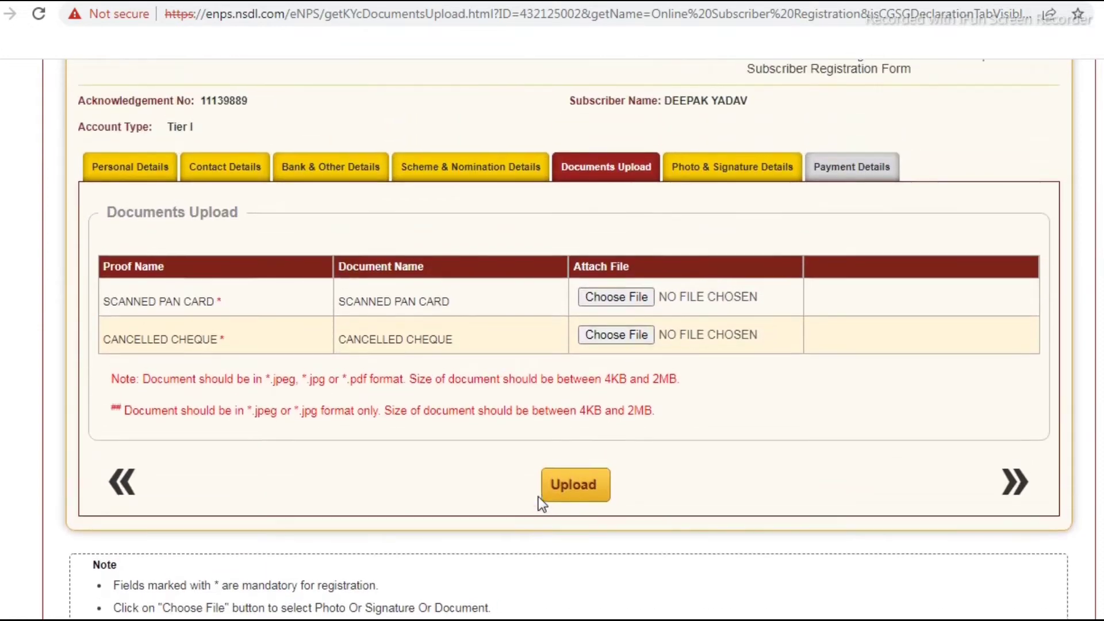
pyautogui.scroll(2, 543, 504)
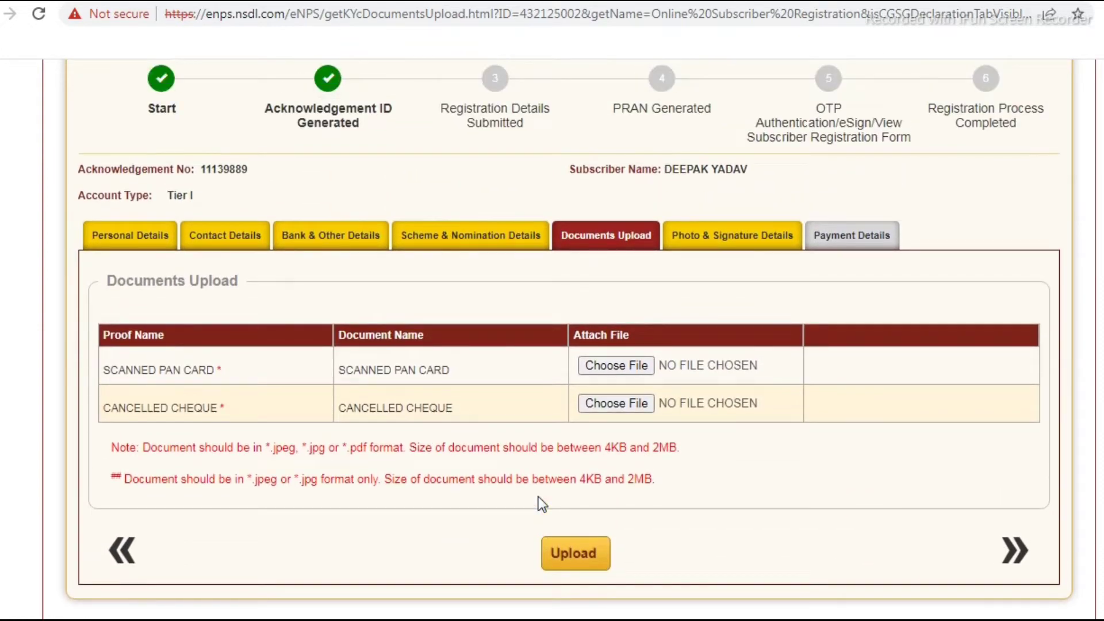
pyautogui.scroll(3, 542, 505)
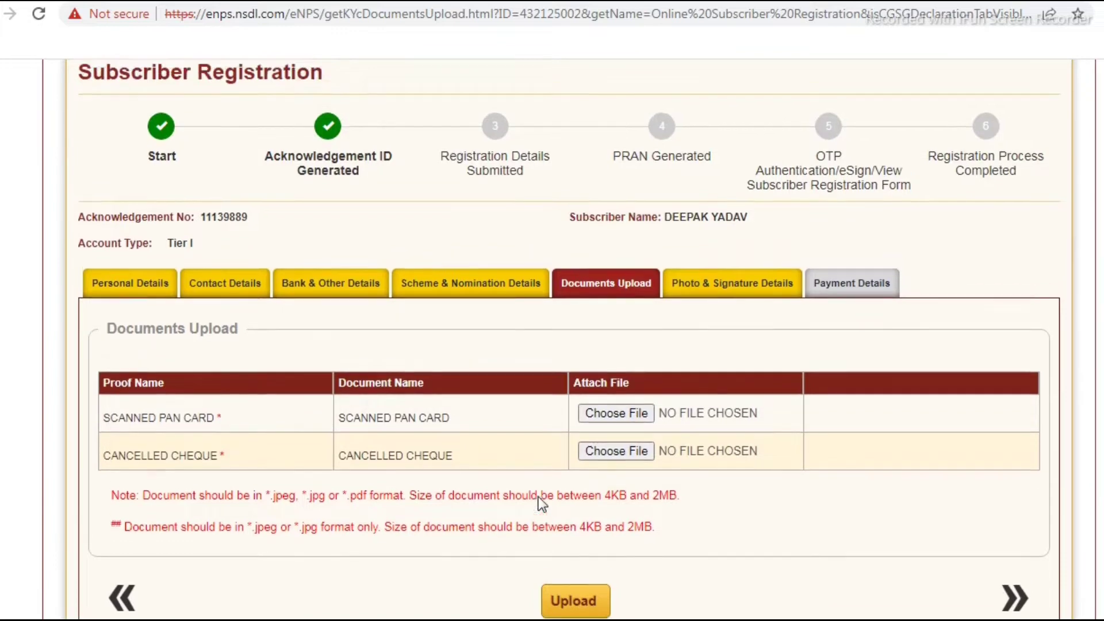
pyautogui.scroll(1, 540, 504)
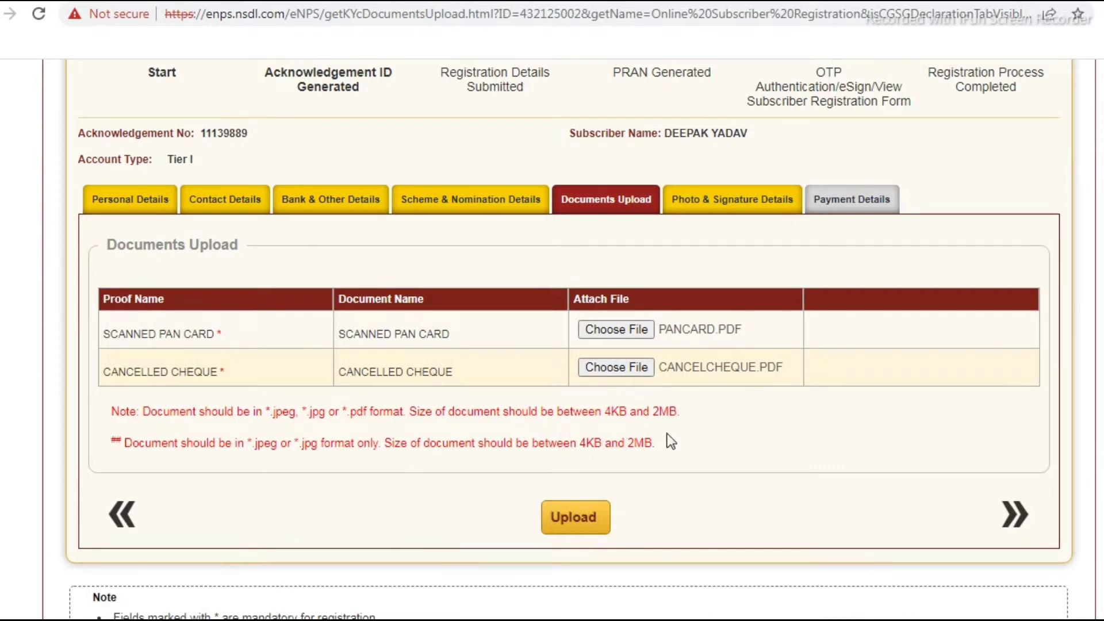
pyautogui.click(586, 522)
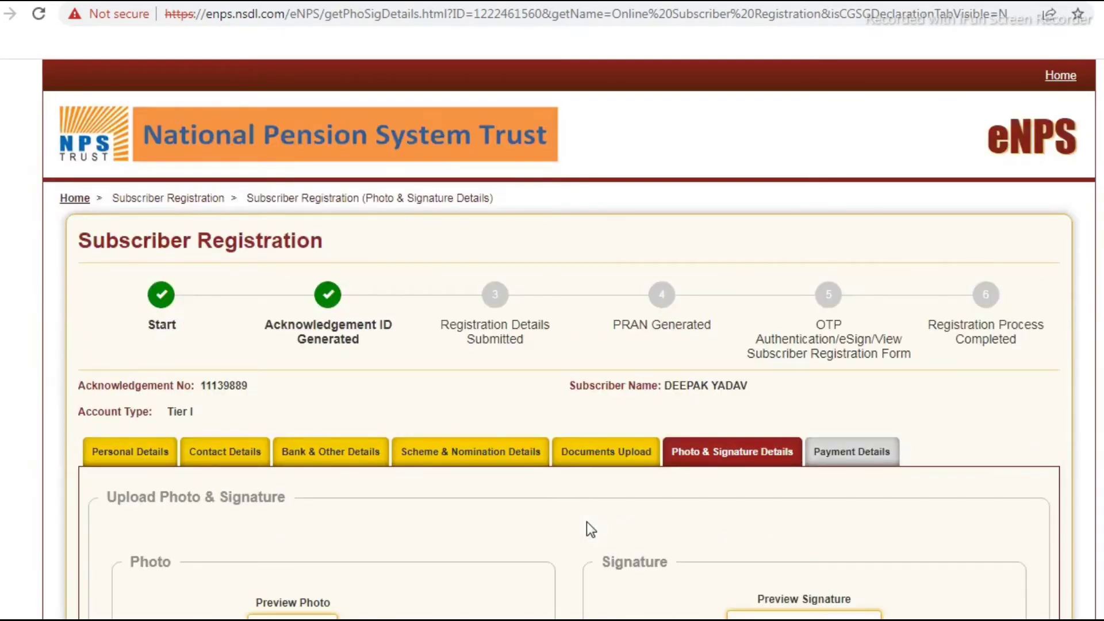
# Step: Check the preview photo, add the scanned signature image, and confirm the photo and signature details
pyautogui.scroll(-4, 587, 523)
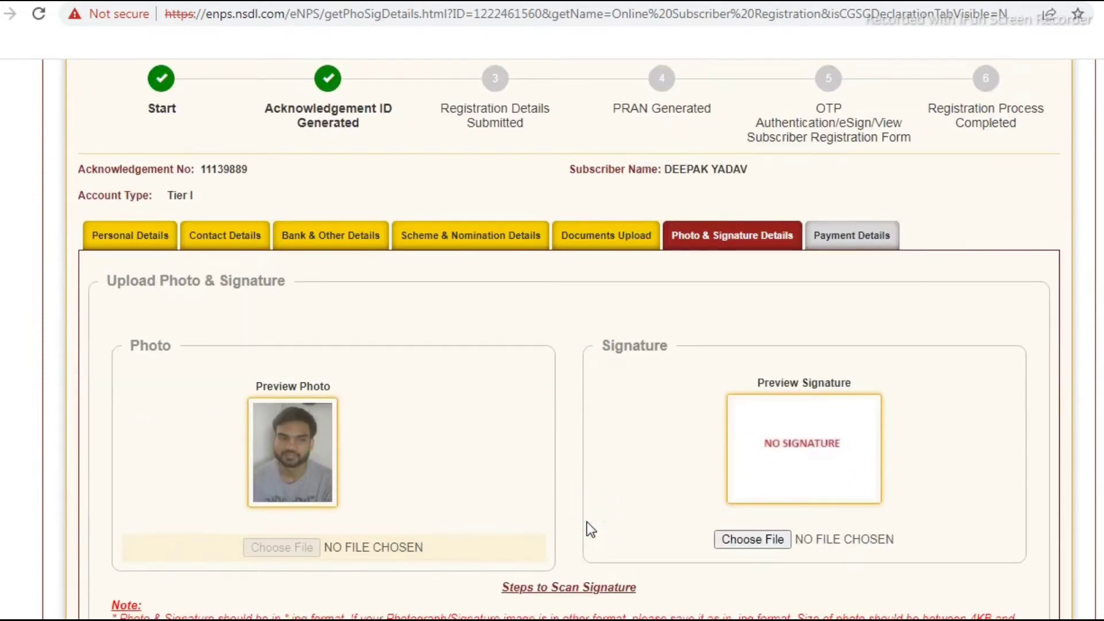
pyautogui.scroll(-3, 586, 523)
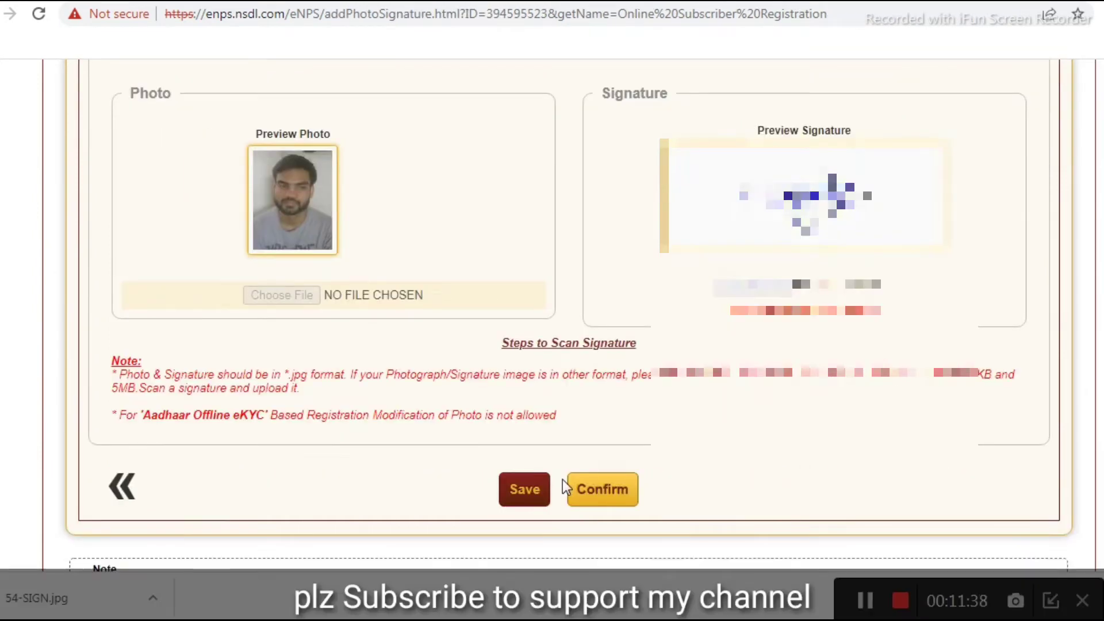
pyautogui.scroll(1, 564, 483)
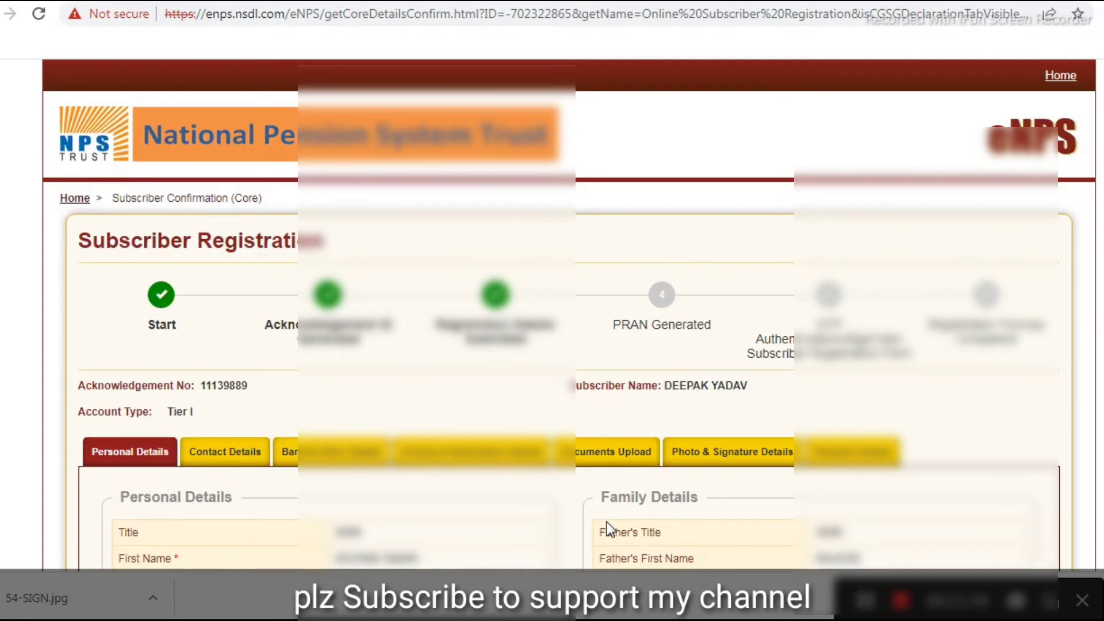
# Step: Review the subscriber's personal and family details on the registration confirmation page
pyautogui.scroll(-1, 608, 527)
pyautogui.scroll(-5, 610, 528)
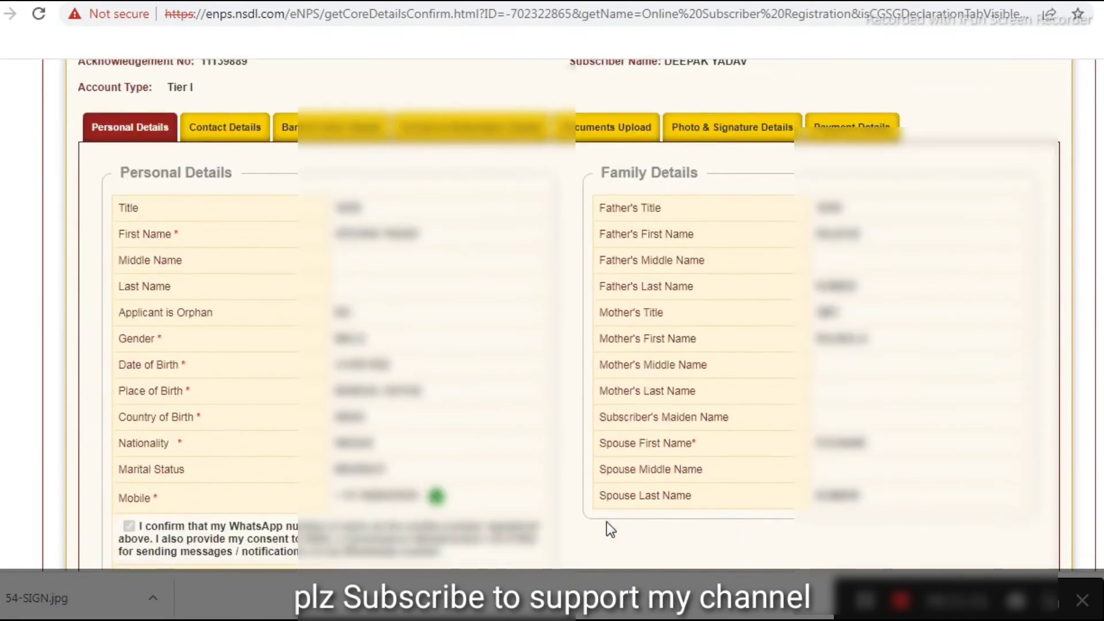